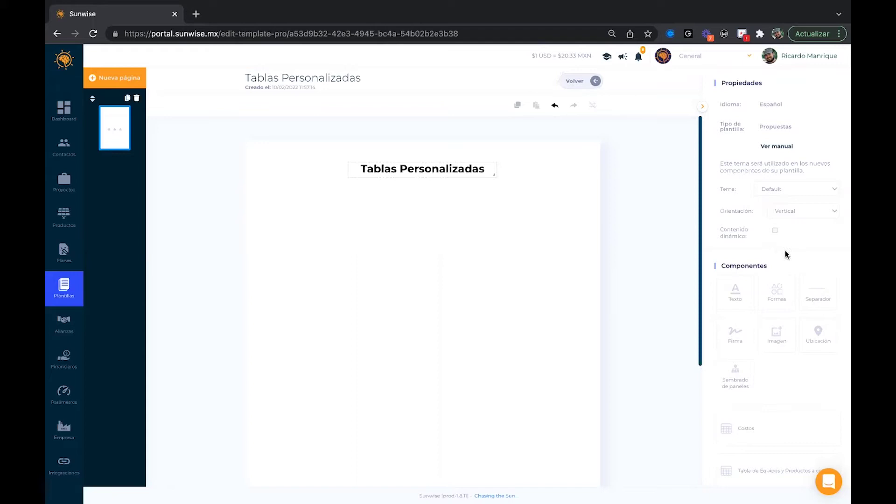
Place the Tabla de Equipos y Productos a cotizar below the page title and enlarge it so the Total row fits.
{"action": "scroll", "coordinate": [787, 405], "scroll_direction": "down", "scroll_amount": 5}
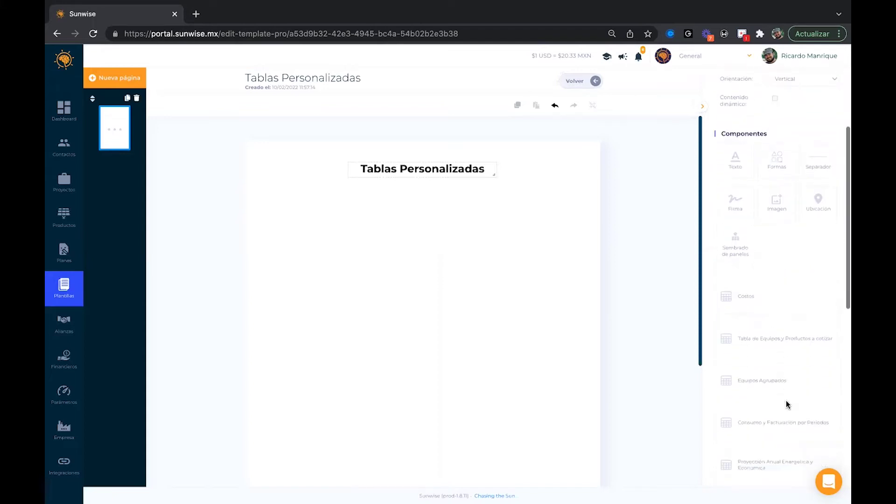
{"action": "scroll", "coordinate": [787, 406], "scroll_direction": "down", "scroll_amount": 1}
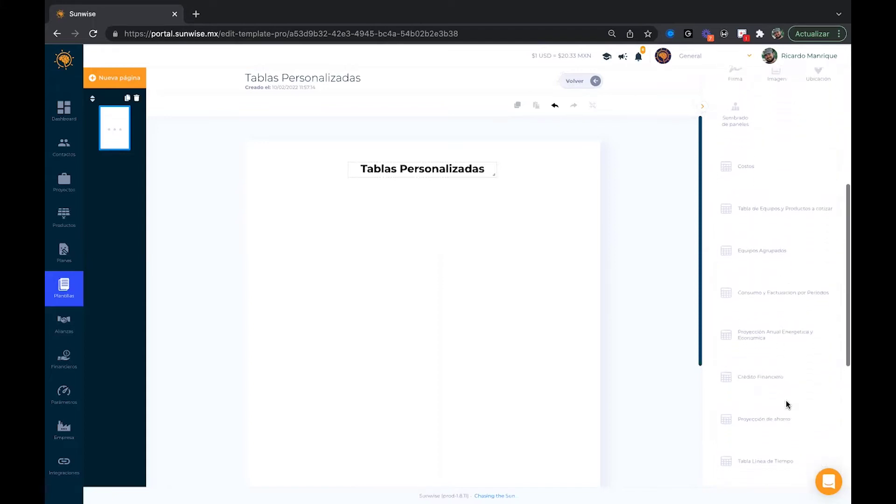
{"action": "scroll", "coordinate": [787, 404], "scroll_direction": "down", "scroll_amount": 2}
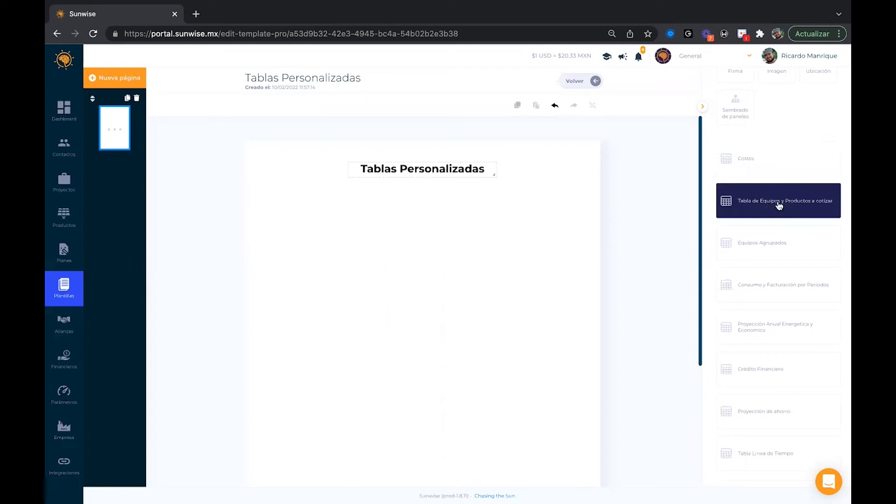
{"action": "left_click_drag", "start_coordinate": [762, 201], "coordinate": [265, 191]}
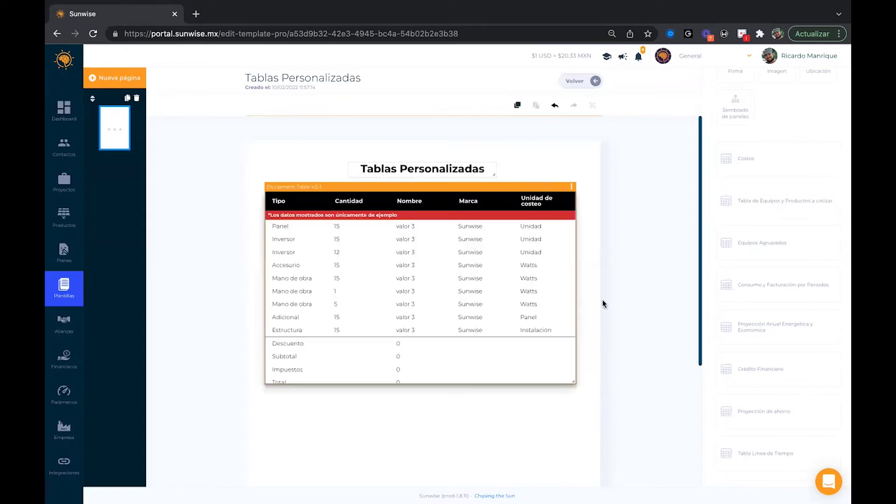
{"action": "left_click", "coordinate": [597, 276]}
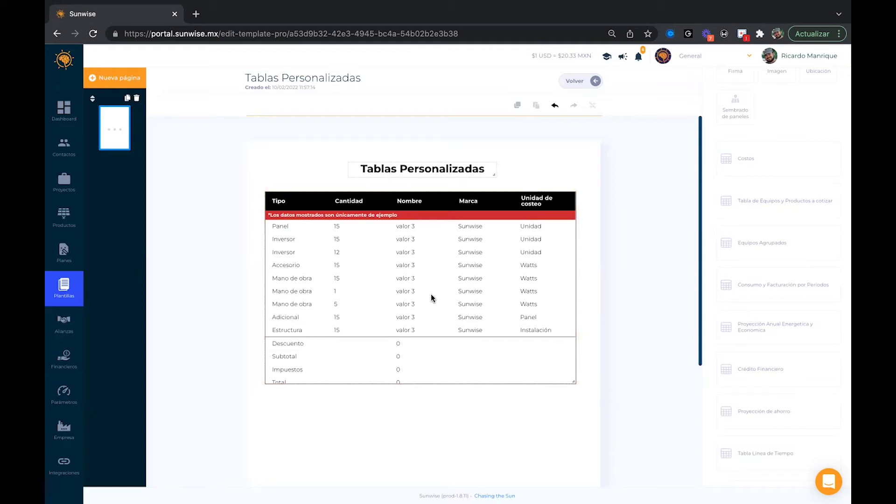
{"action": "left_click", "coordinate": [436, 194]}
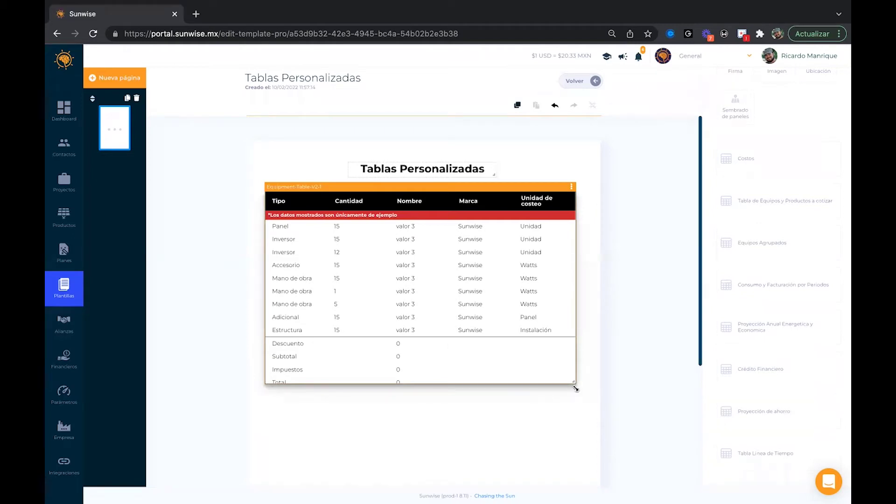
{"action": "left_click_drag", "start_coordinate": [576, 383], "coordinate": [587, 423]}
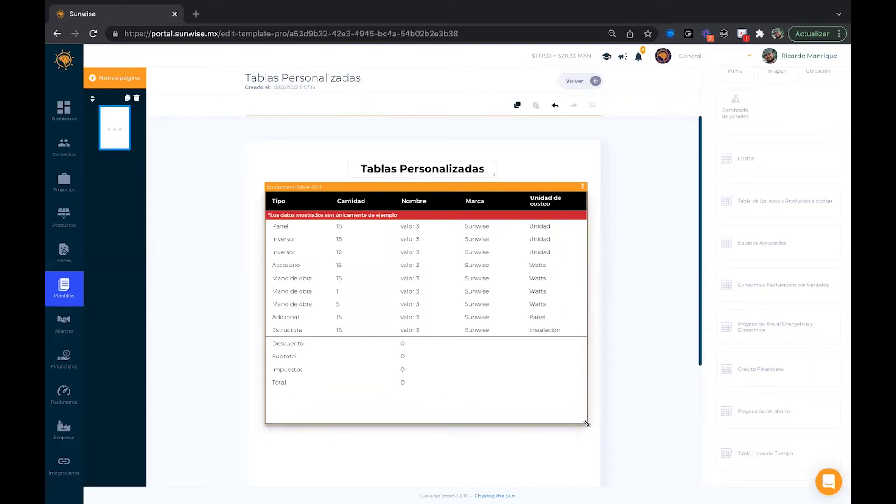
Configure the equipment table's border with colour #14A652 and the style Sin borde.
{"action": "left_click", "coordinate": [582, 188]}
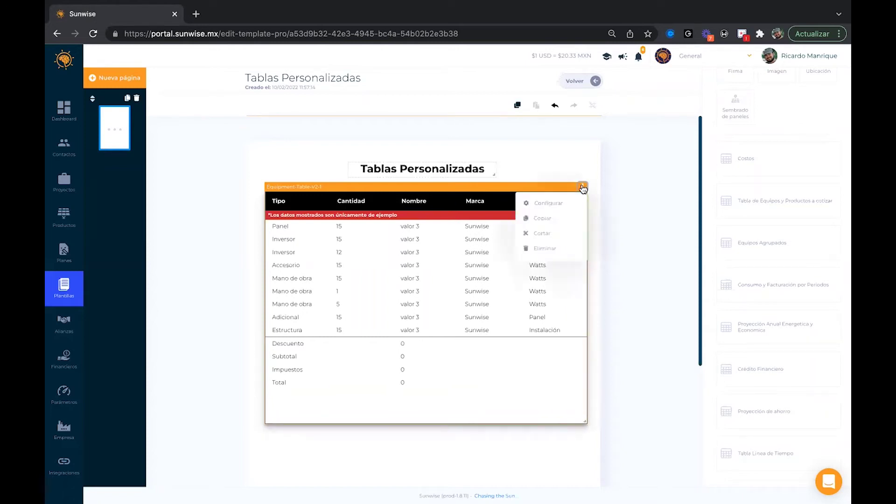
{"action": "left_click", "coordinate": [550, 203]}
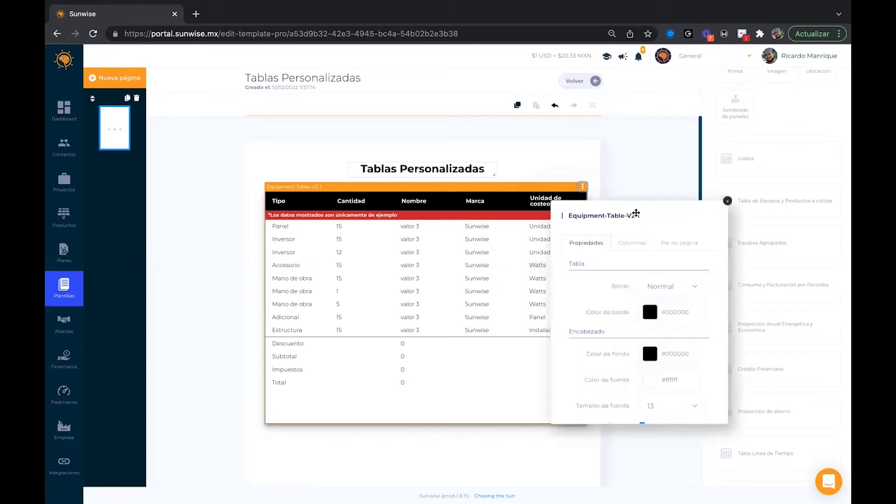
{"action": "left_click_drag", "start_coordinate": [630, 212], "coordinate": [666, 194]}
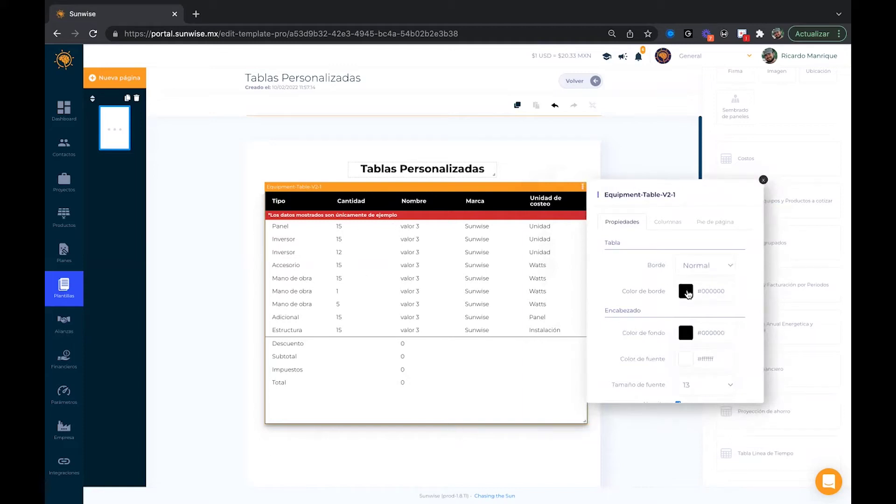
{"action": "left_click", "coordinate": [686, 291]}
{"action": "left_click", "coordinate": [683, 347]}
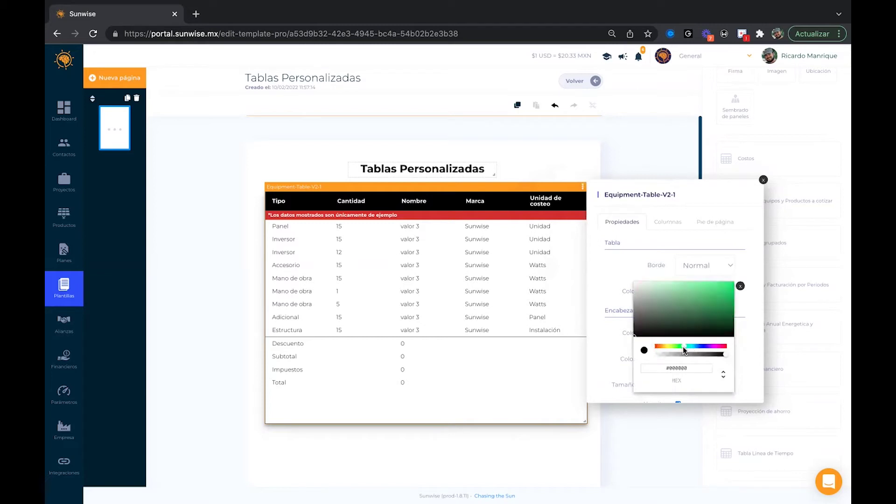
{"action": "left_click", "coordinate": [722, 301]}
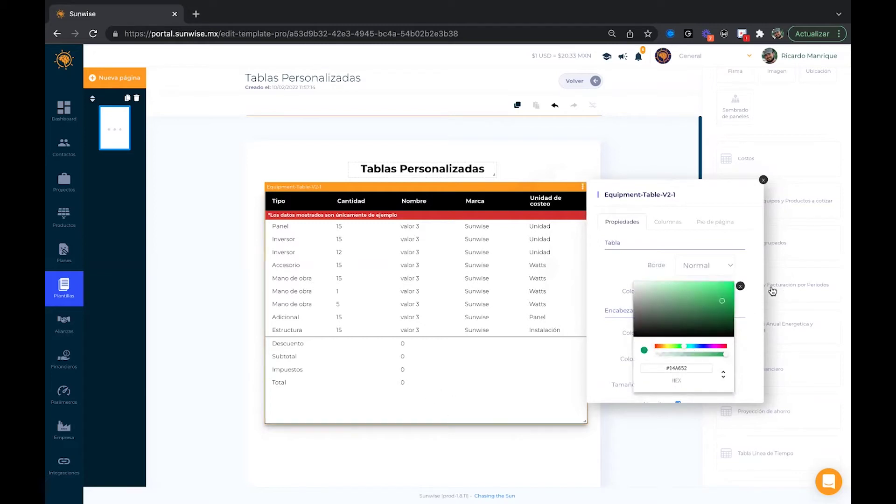
{"action": "left_click", "coordinate": [740, 285]}
{"action": "left_click", "coordinate": [723, 270]}
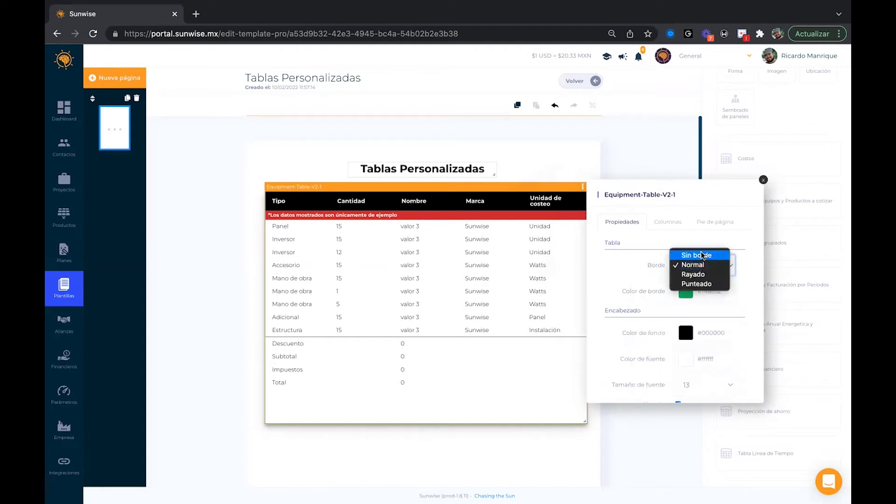
{"action": "left_click", "coordinate": [698, 255]}
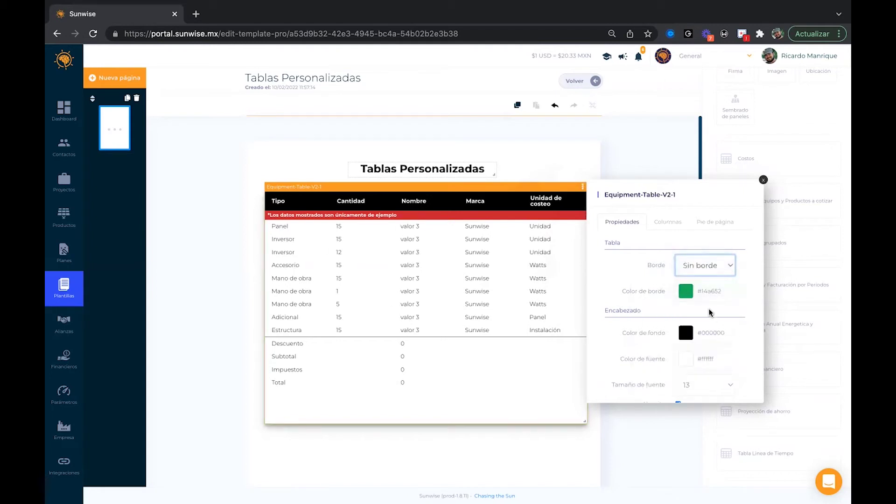
Set the table header's background colour to blue #0B29A1.
{"action": "scroll", "coordinate": [655, 253], "scroll_direction": "down", "scroll_amount": 2}
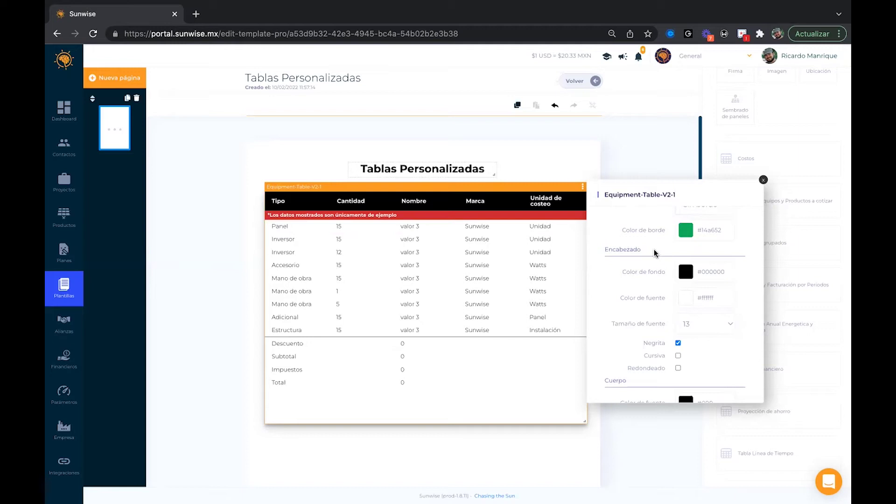
{"action": "left_click_drag", "start_coordinate": [654, 252], "coordinate": [603, 253]}
{"action": "left_click", "coordinate": [686, 277]}
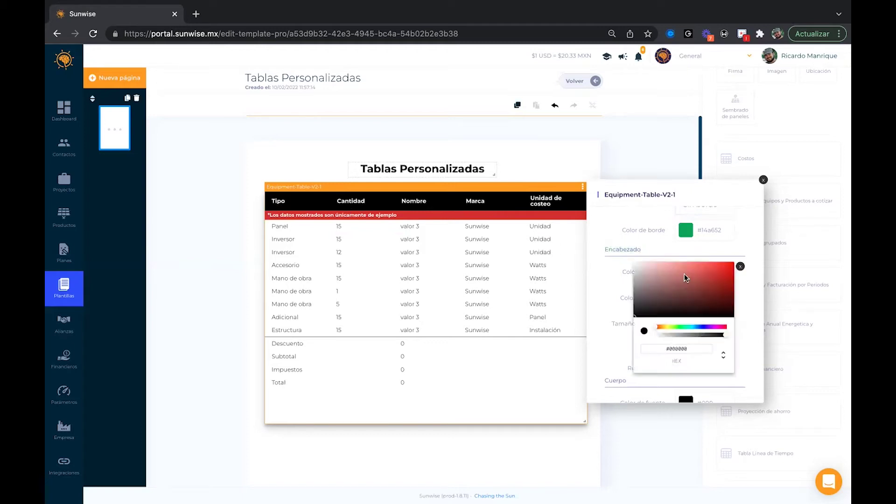
{"action": "left_click", "coordinate": [703, 330]}
{"action": "left_click", "coordinate": [728, 283]}
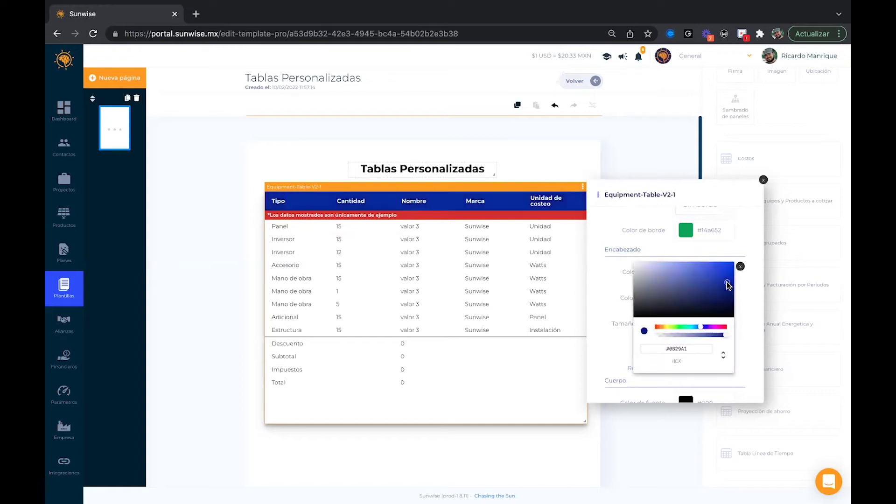
{"action": "left_click", "coordinate": [740, 266]}
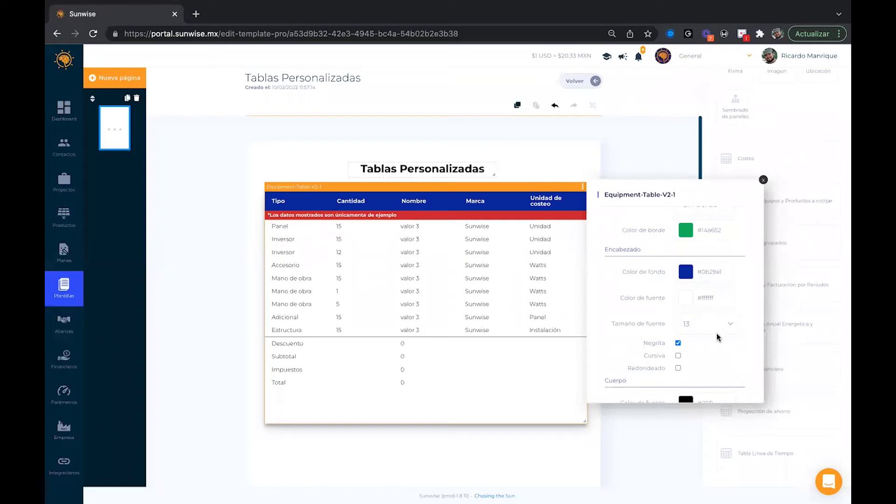
Enable alternating row colours in the table body and set the second background colour to #E4E3E3.
{"action": "scroll", "coordinate": [718, 366], "scroll_direction": "down", "scroll_amount": 4}
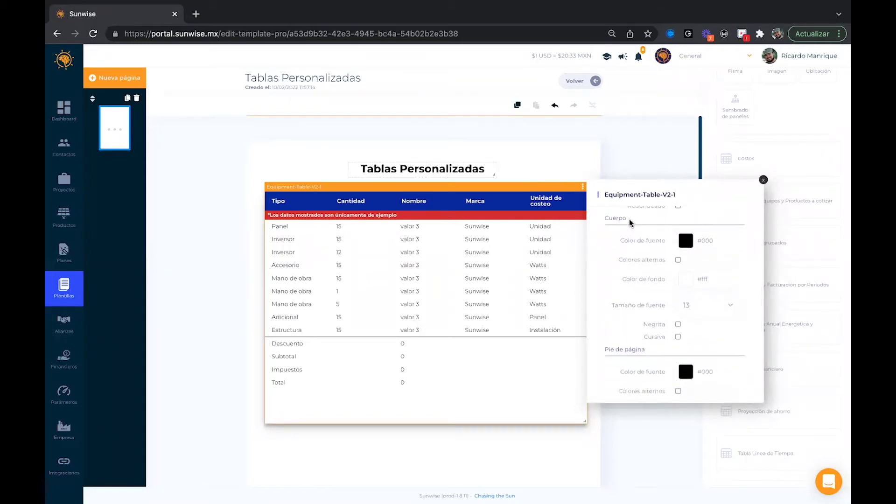
{"action": "double_click", "coordinate": [615, 218]}
{"action": "left_click", "coordinate": [678, 261]}
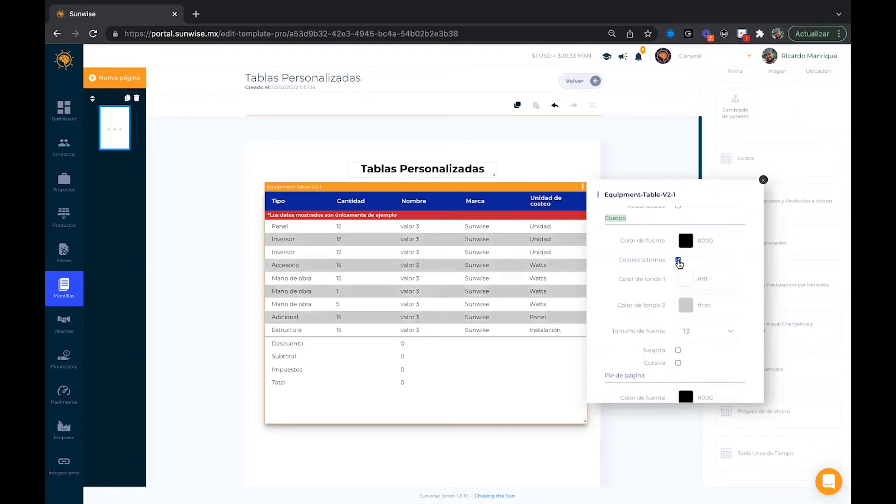
{"action": "left_click", "coordinate": [686, 305]}
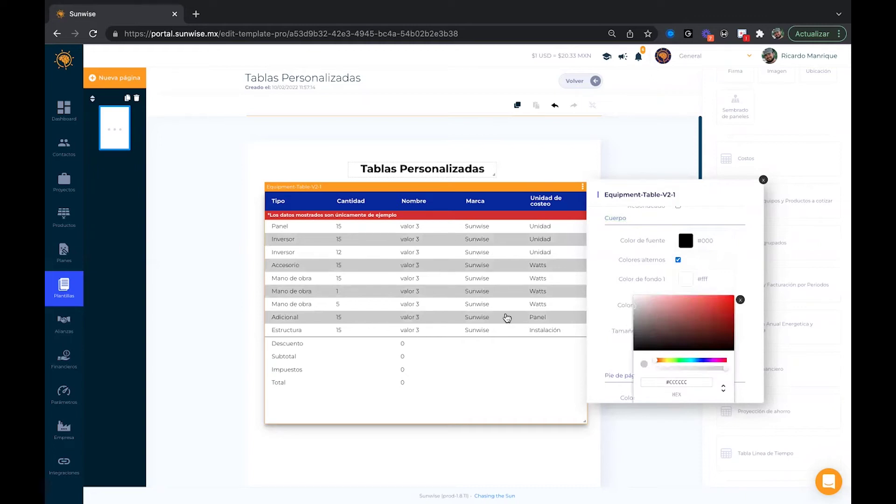
{"action": "left_click", "coordinate": [635, 305]}
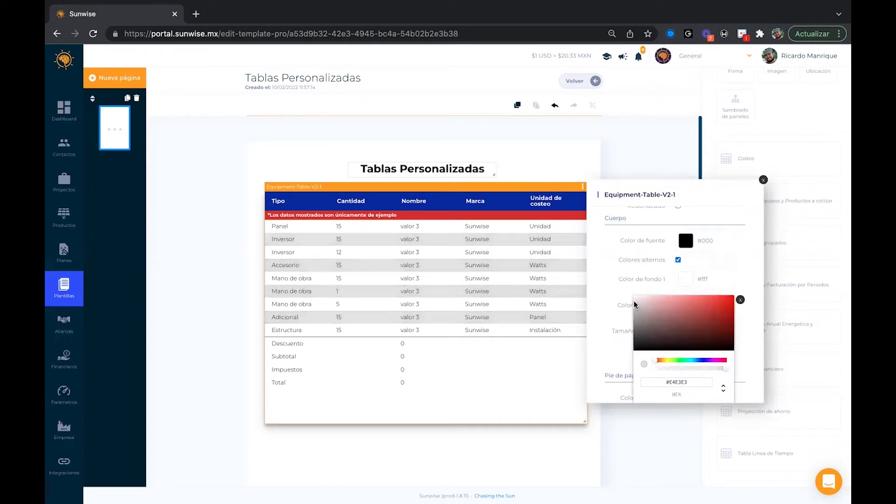
{"action": "left_click", "coordinate": [741, 300]}
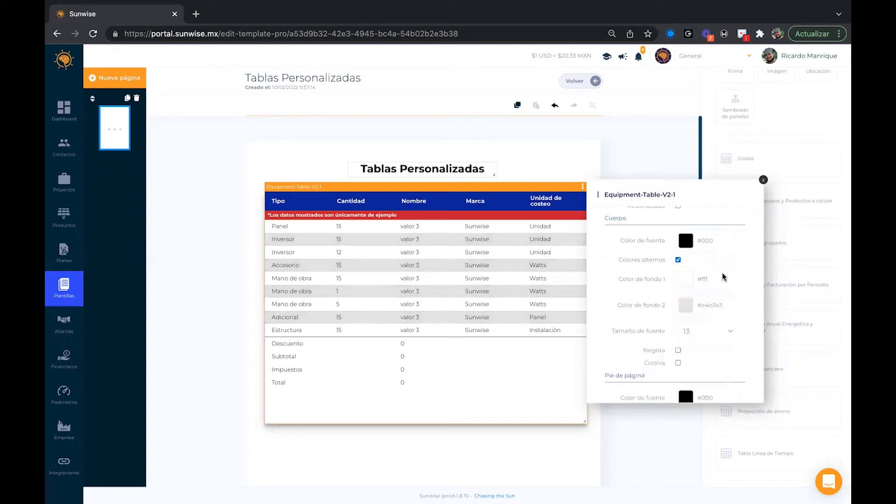
Make the text of the table's footer section bold.
{"action": "scroll", "coordinate": [731, 360], "scroll_direction": "down", "scroll_amount": 3}
{"action": "scroll", "coordinate": [731, 361], "scroll_direction": "down", "scroll_amount": 2}
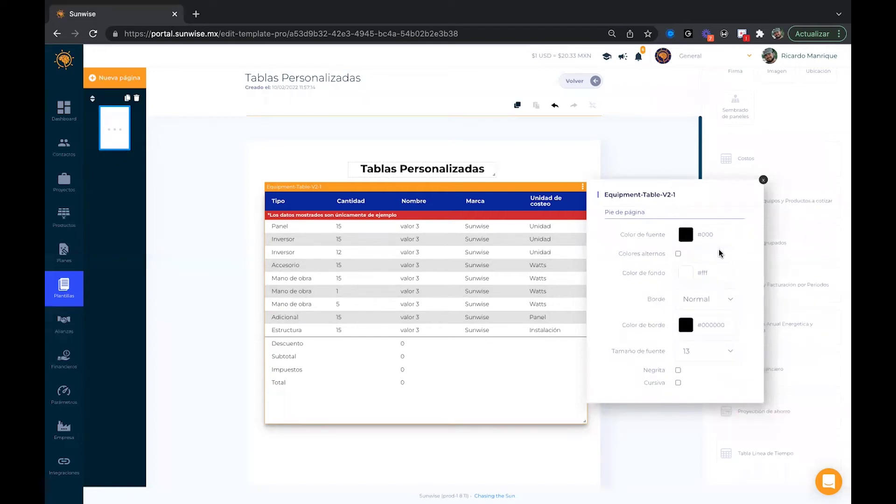
{"action": "left_click", "coordinate": [679, 371]}
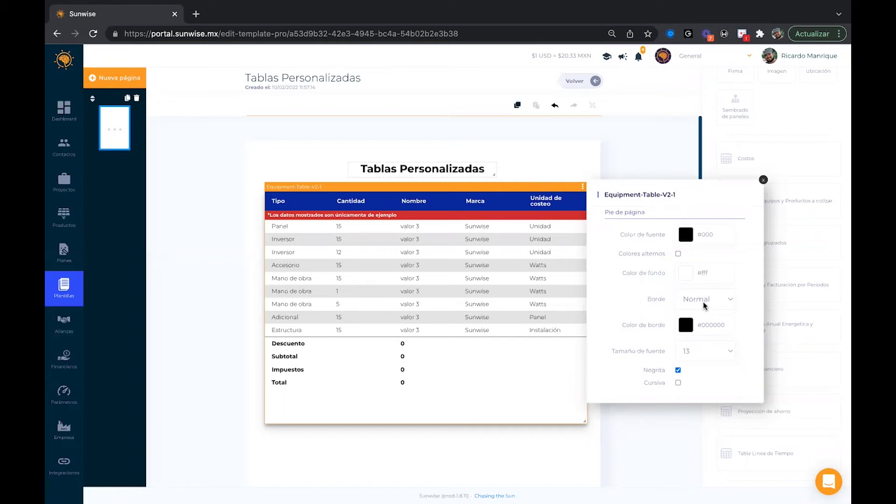
Rename the heading text of the Cantidad column to Unidad and save it.
{"action": "scroll", "coordinate": [704, 304], "scroll_direction": "up", "scroll_amount": 10}
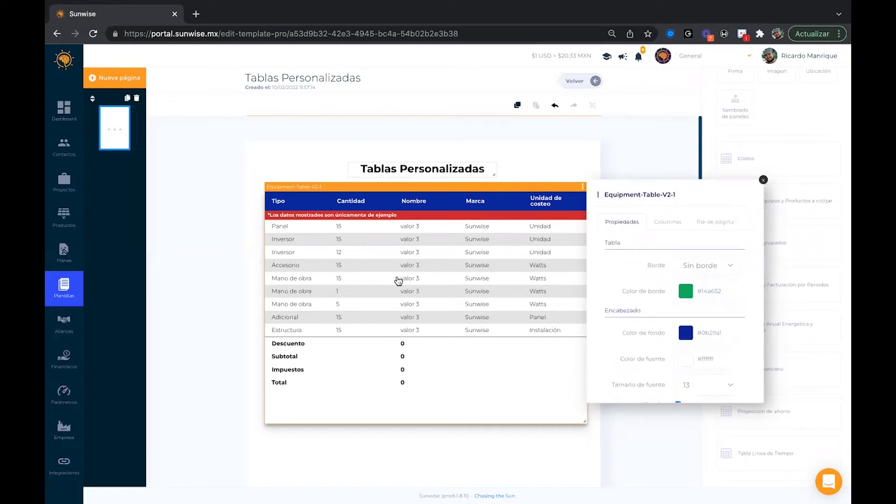
{"action": "left_click", "coordinate": [667, 223]}
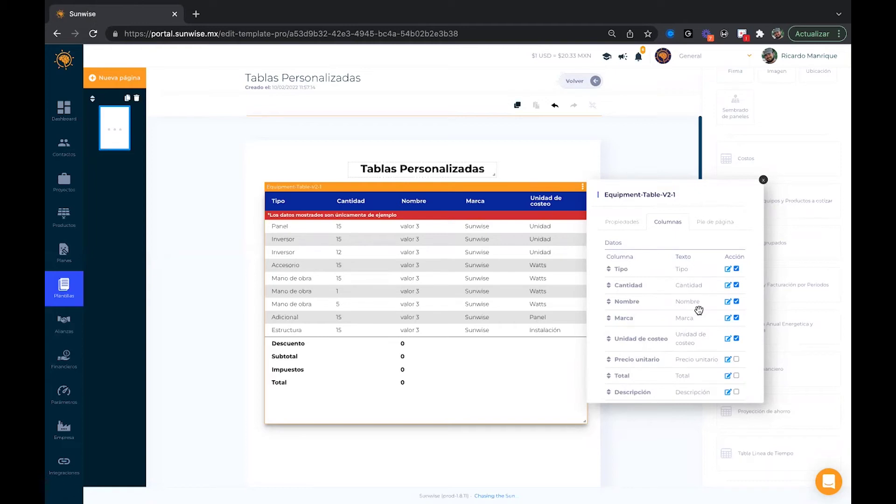
{"action": "left_click", "coordinate": [728, 287]}
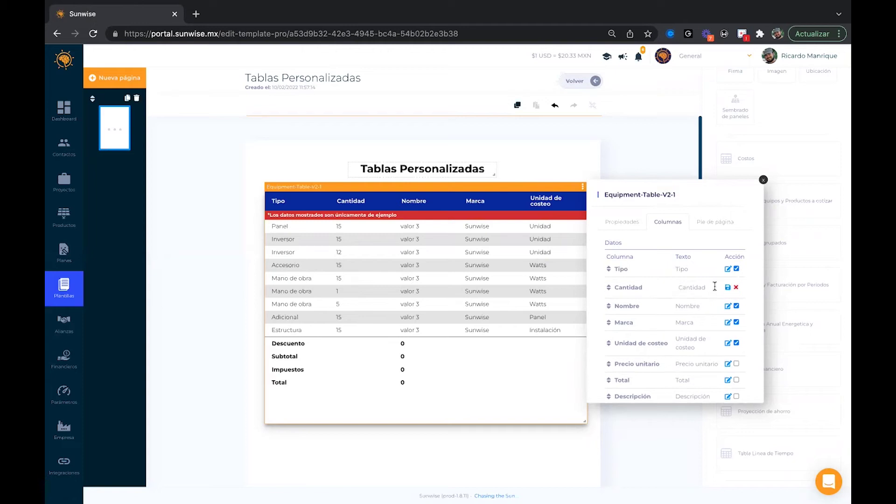
{"action": "type", "text": "Un"}
{"action": "left_click", "coordinate": [728, 288]}
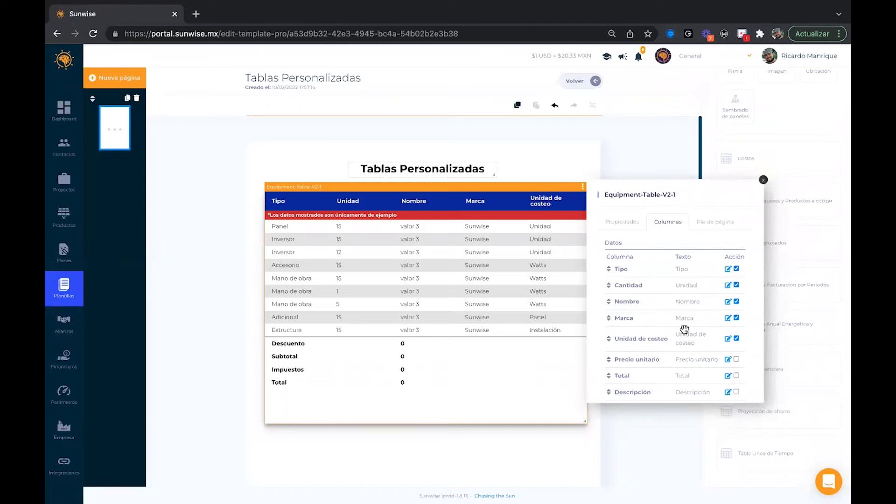
Try out the Precio unitario and Total columns in the table, and hide both again.
{"action": "left_click", "coordinate": [737, 360]}
{"action": "left_click", "coordinate": [737, 376]}
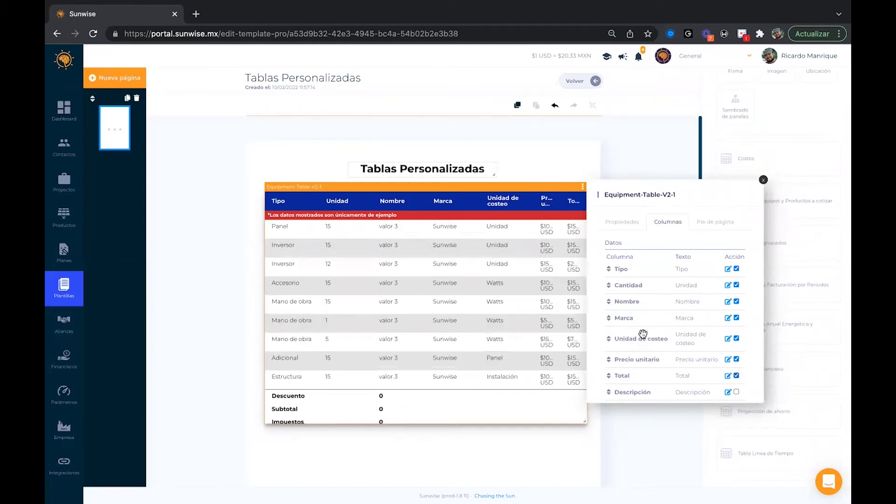
{"action": "left_click", "coordinate": [736, 376]}
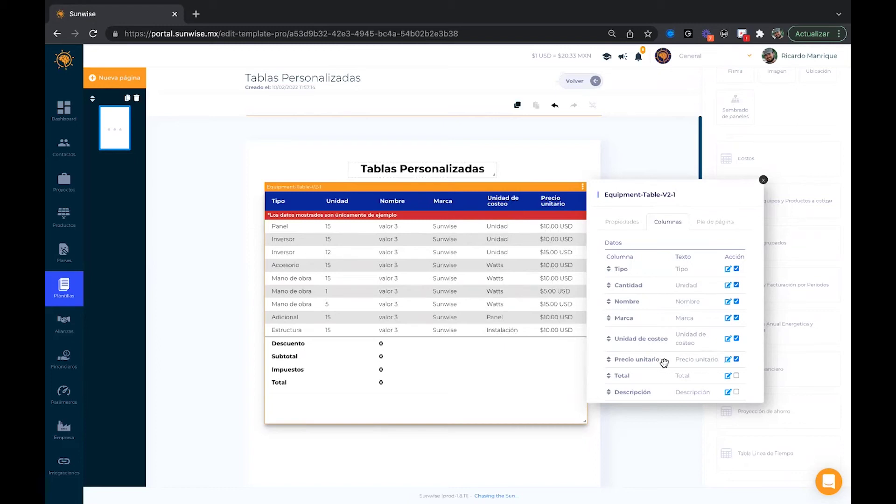
{"action": "left_click", "coordinate": [738, 360]}
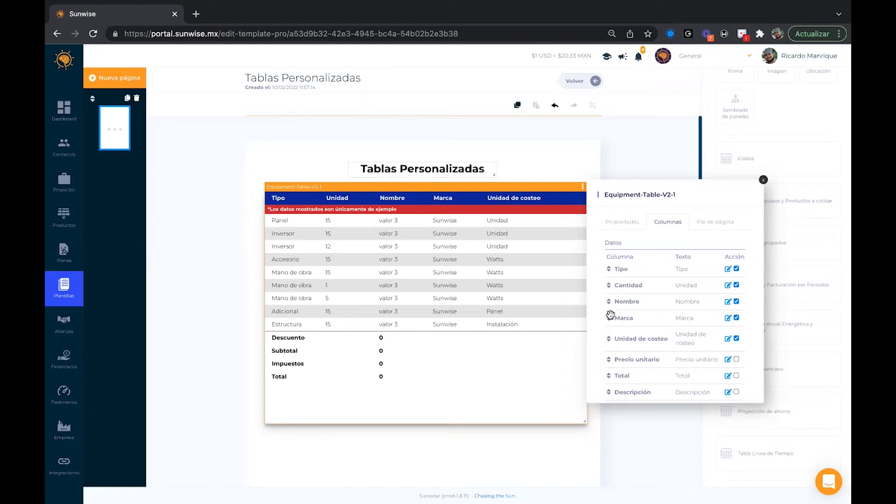
Move the Marca column ahead of Nombre, hide the Unidad de costeo column, and close the table's configuration.
{"action": "left_click_drag", "start_coordinate": [610, 319], "coordinate": [612, 301]}
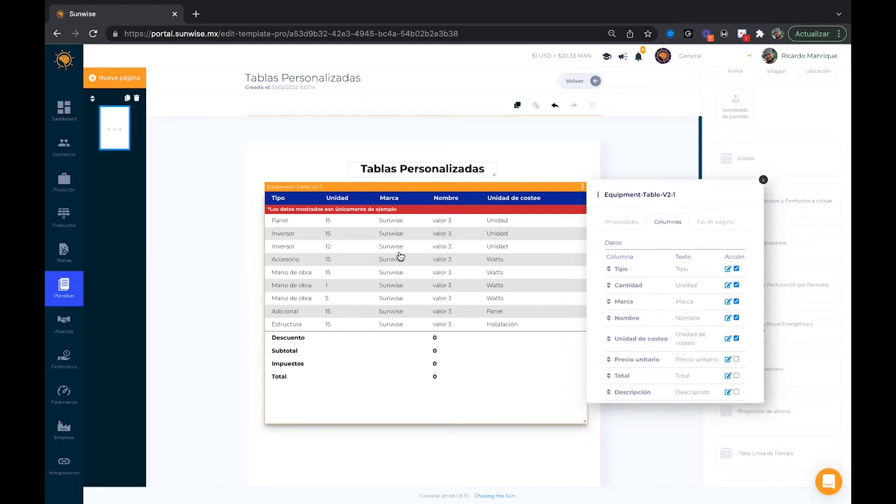
{"action": "left_click", "coordinate": [737, 339]}
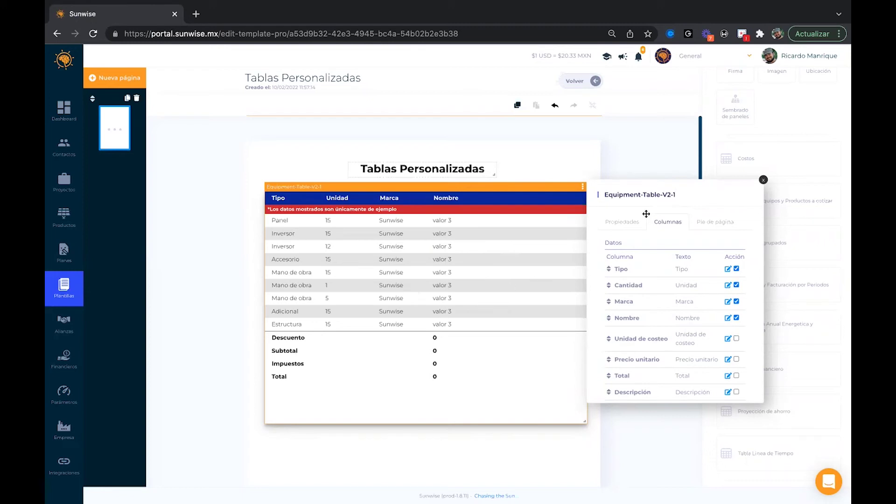
{"action": "left_click", "coordinate": [764, 180]}
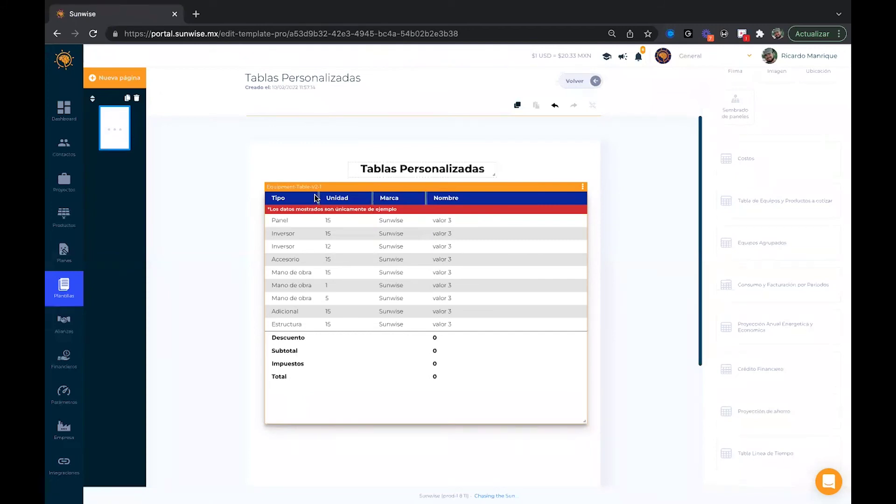
Widen the Tipo, Unidad and Marca columns of the equipment table so the columns are spaced further apart.
{"action": "left_click_drag", "start_coordinate": [318, 197], "coordinate": [458, 198]}
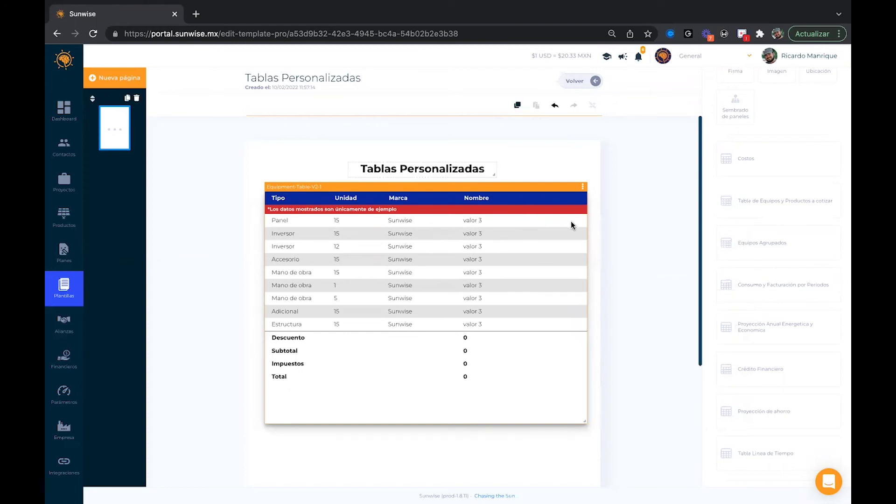
Open the equipment table's footer configuration and examine the column and visibility settings for Descuento, Subtotal, Impuestos and Total.
{"action": "left_click", "coordinate": [583, 187]}
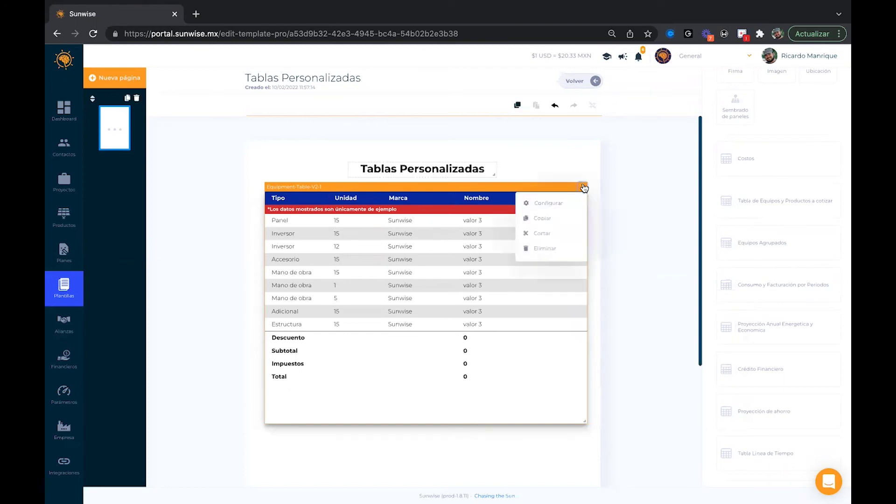
{"action": "left_click", "coordinate": [549, 203]}
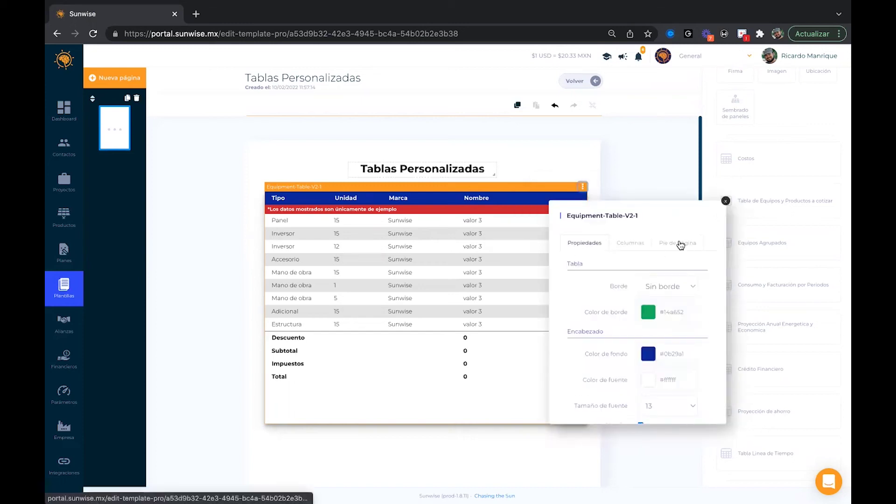
{"action": "left_click", "coordinate": [682, 243]}
{"action": "scroll", "coordinate": [655, 360], "scroll_direction": "down", "scroll_amount": 3}
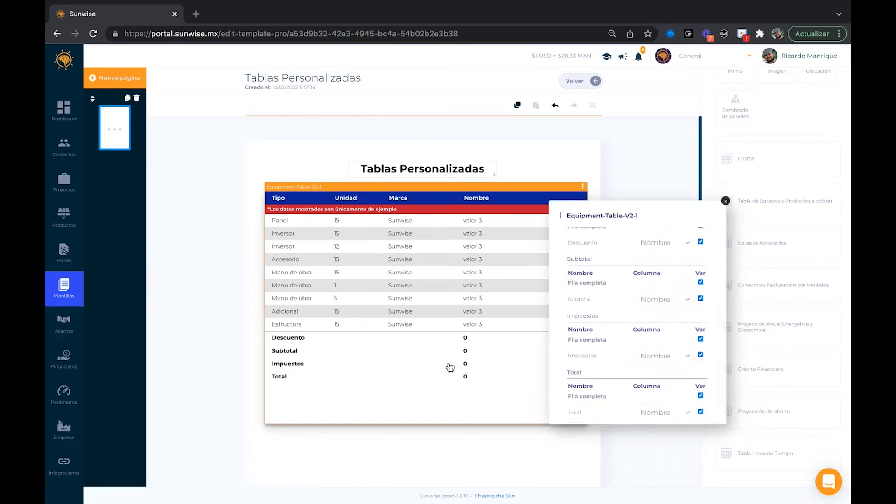
{"action": "scroll", "coordinate": [634, 307], "scroll_direction": "up", "scroll_amount": 1}
{"action": "scroll", "coordinate": [634, 307], "scroll_direction": "up", "scroll_amount": 1}
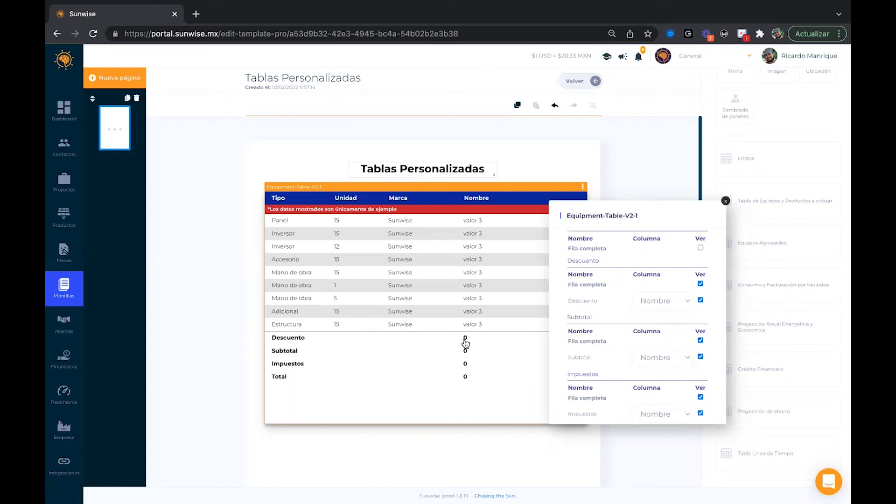
{"action": "scroll", "coordinate": [651, 357], "scroll_direction": "down", "scroll_amount": 2}
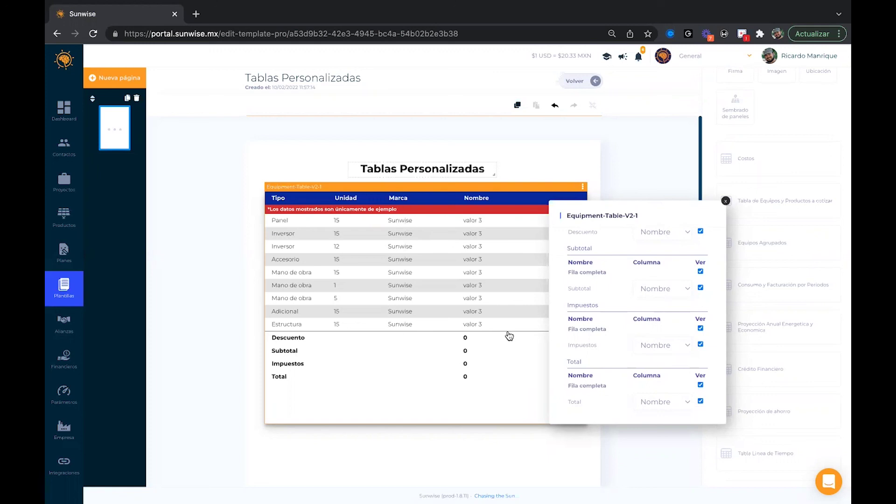
{"action": "scroll", "coordinate": [623, 390], "scroll_direction": "down", "scroll_amount": 1}
Try placing the footer's Total value under the Marca column, return it to Nombre, and close the table's configuration.
{"action": "left_click_drag", "start_coordinate": [582, 360], "coordinate": [564, 360]}
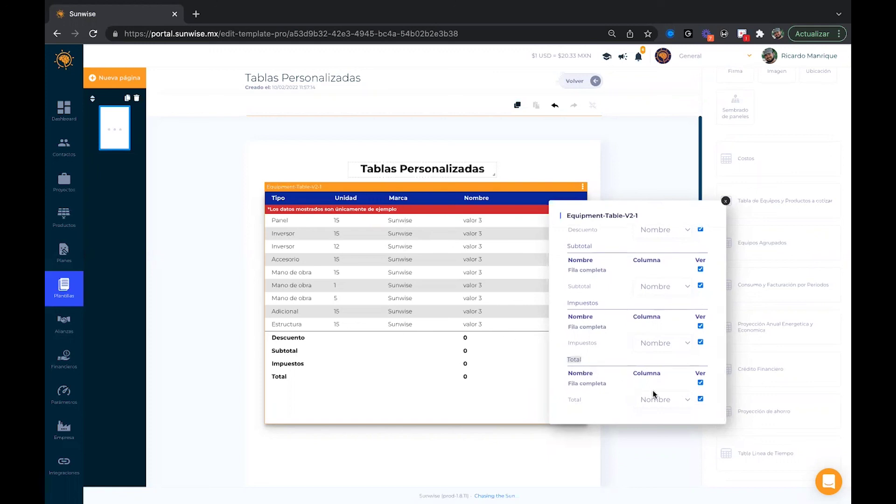
{"action": "left_click", "coordinate": [666, 402]}
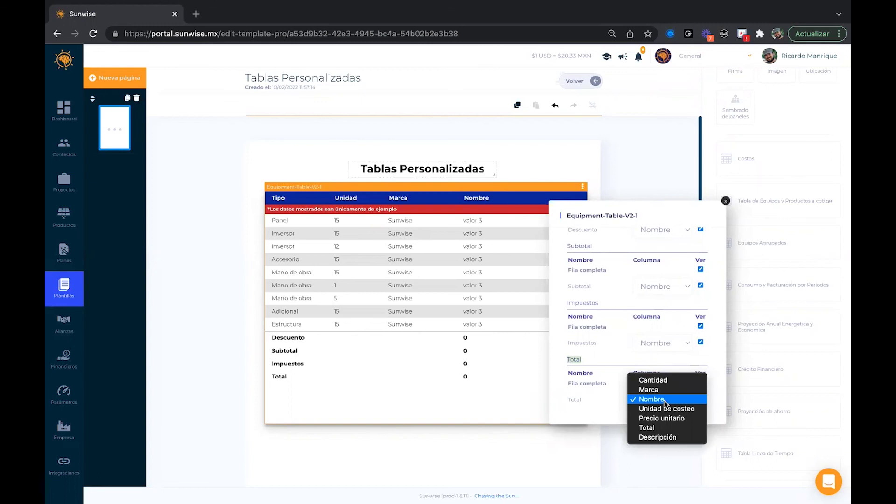
{"action": "left_click", "coordinate": [650, 390]}
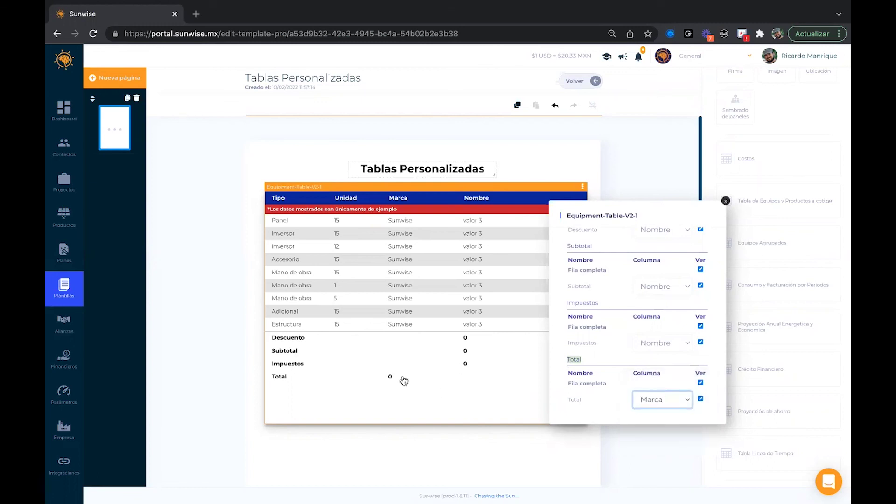
{"action": "left_click", "coordinate": [662, 401]}
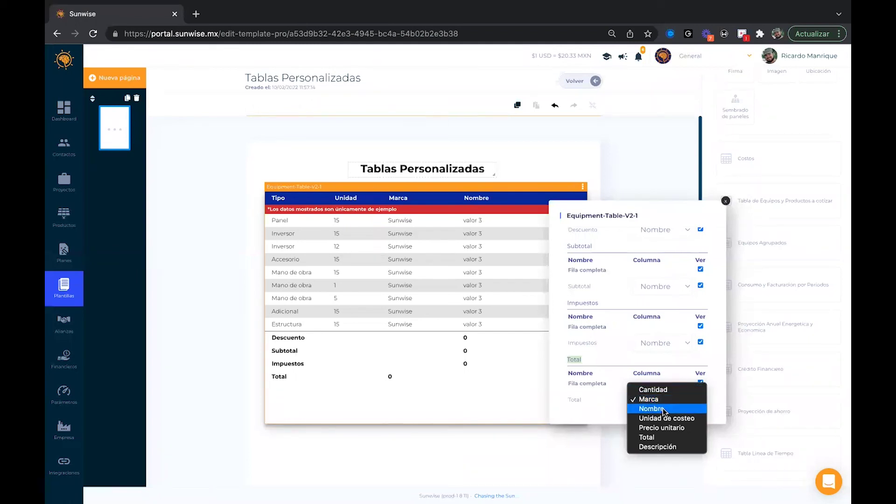
{"action": "left_click", "coordinate": [663, 408]}
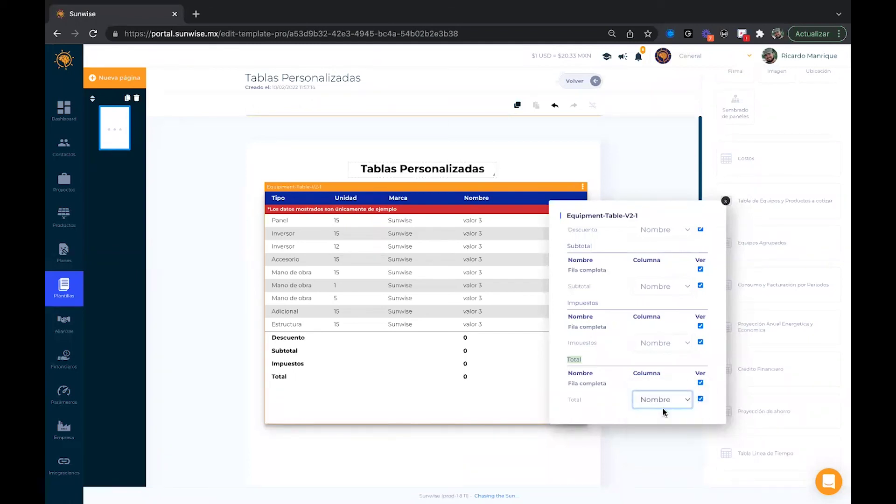
{"action": "left_click", "coordinate": [726, 200]}
{"action": "left_click", "coordinate": [594, 235]}
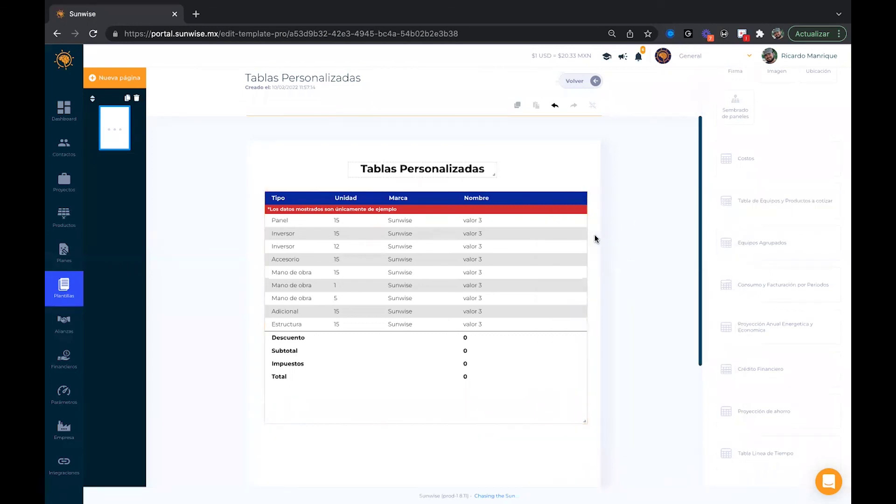